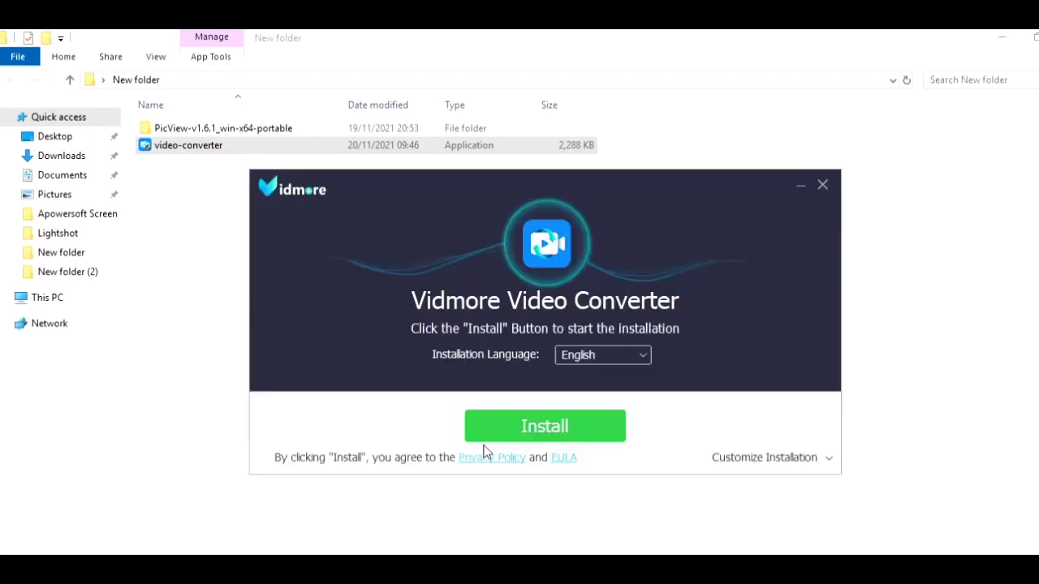
Run the Vidmore Video Converter installer and let it finish and launch the converter
left_click(508, 426)
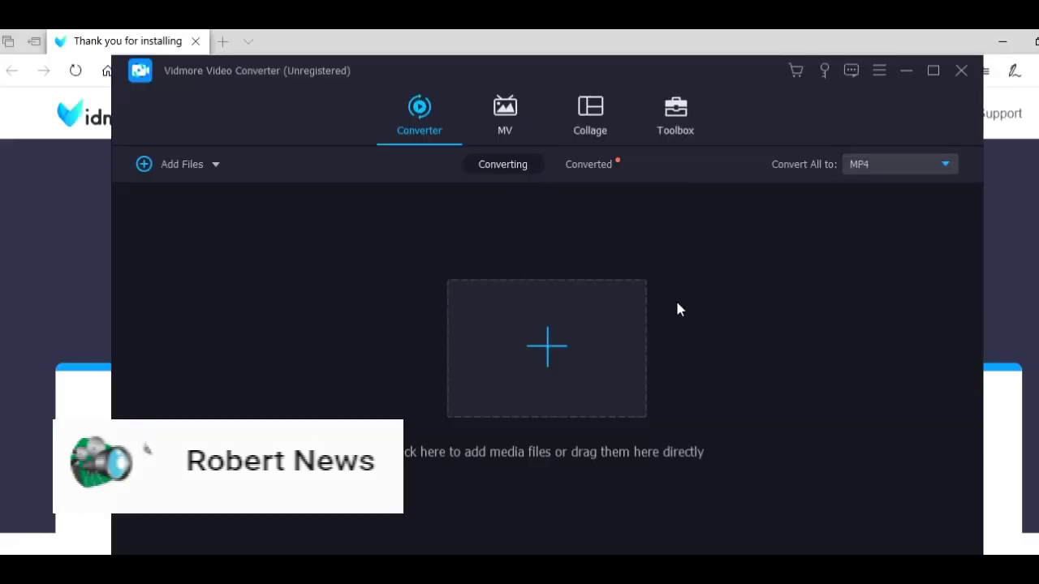
Browse the HEVC MP4, MOV, HEVC MKV and 5K/8K output presets without changing the format
left_click(879, 169)
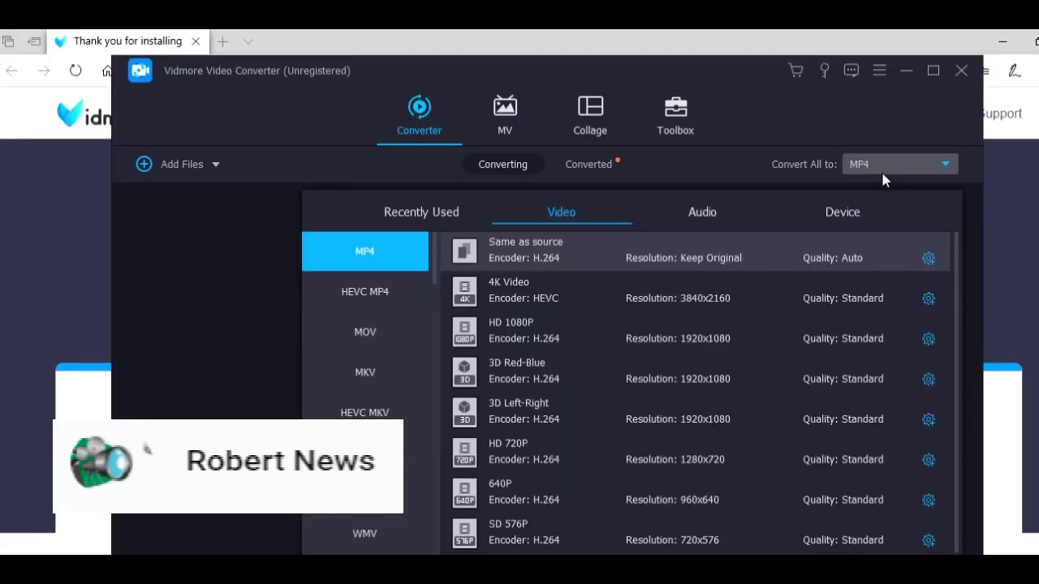
left_click(370, 296)
left_click(370, 328)
left_click(365, 412)
left_click(365, 492)
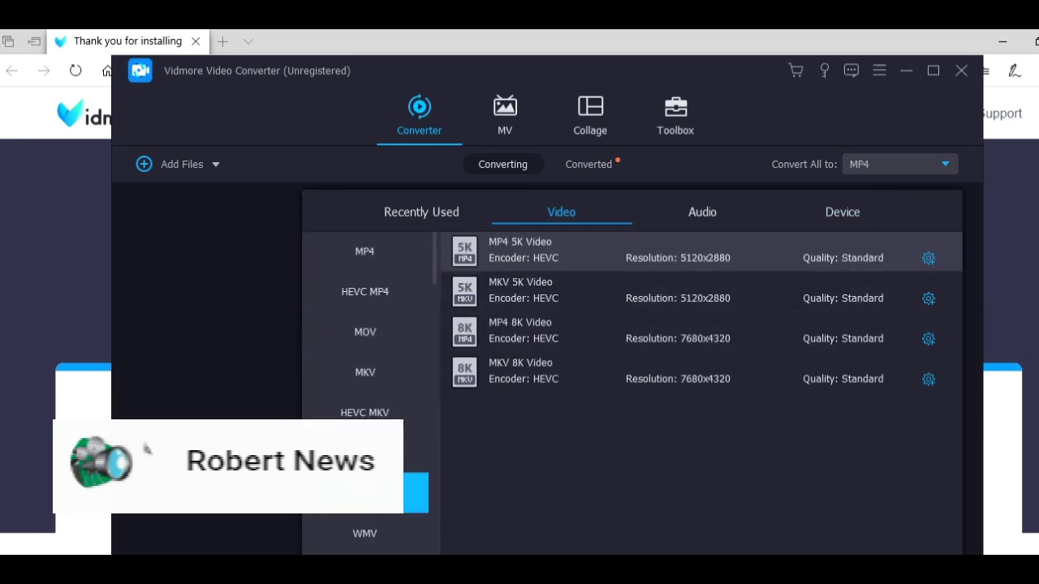
left_click(940, 167)
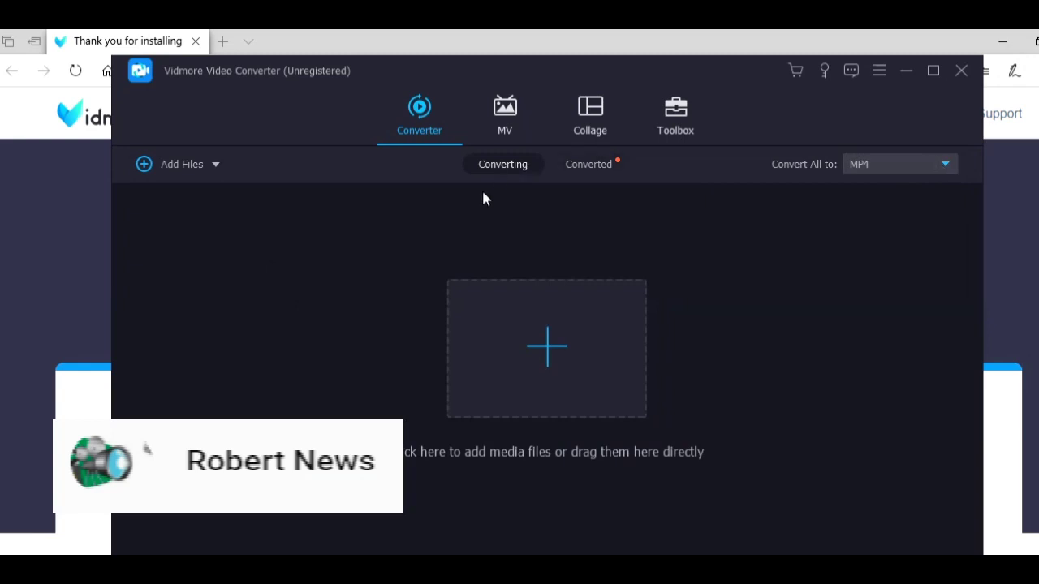
Add 20211119_195949.mp4 to the list and confirm its output format stays MP4
left_click(553, 352)
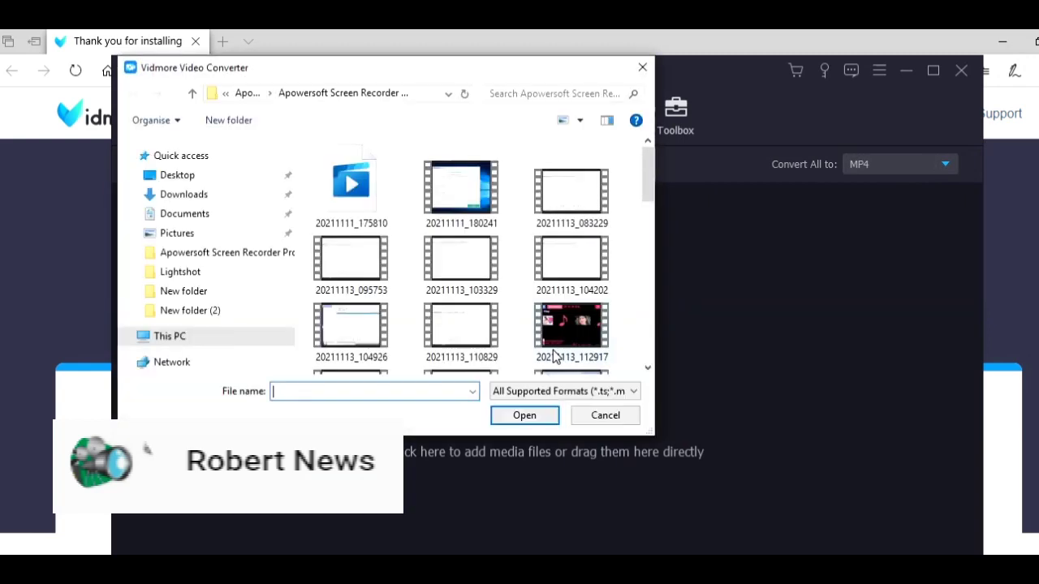
left_click_drag(646, 176, 647, 267)
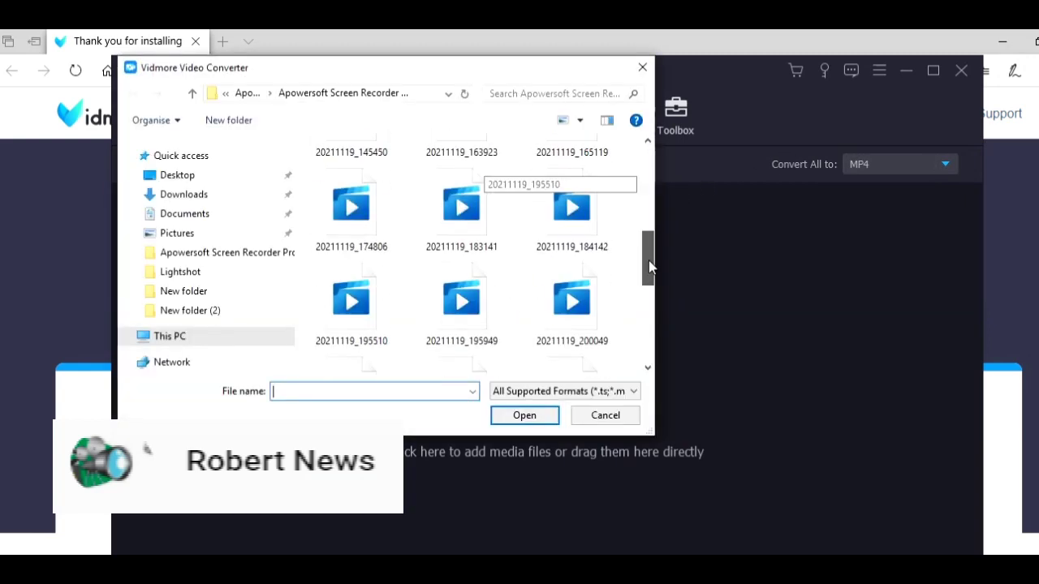
double_click(438, 305)
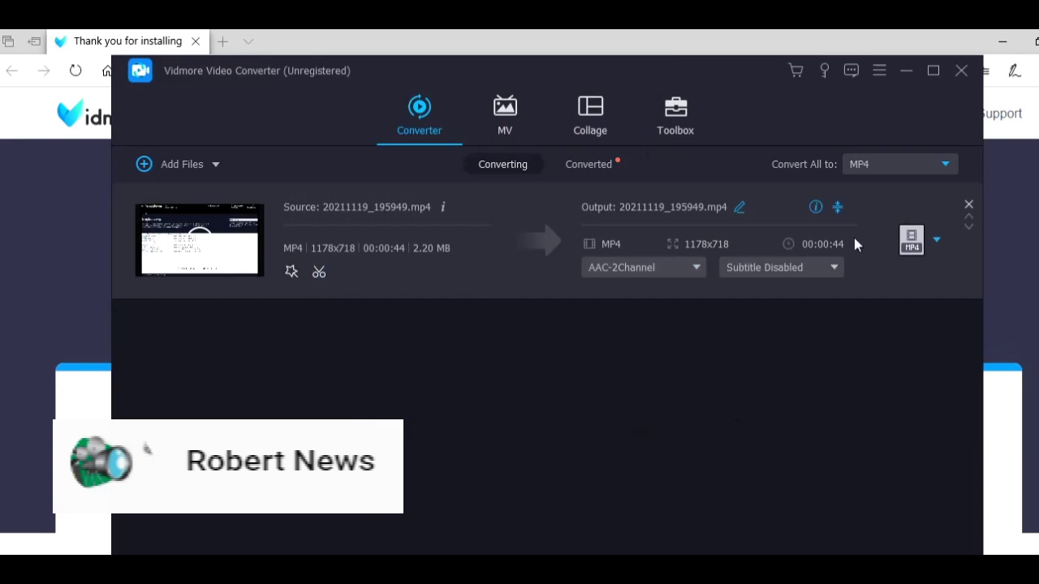
left_click(888, 165)
left_click(888, 166)
left_click(934, 242)
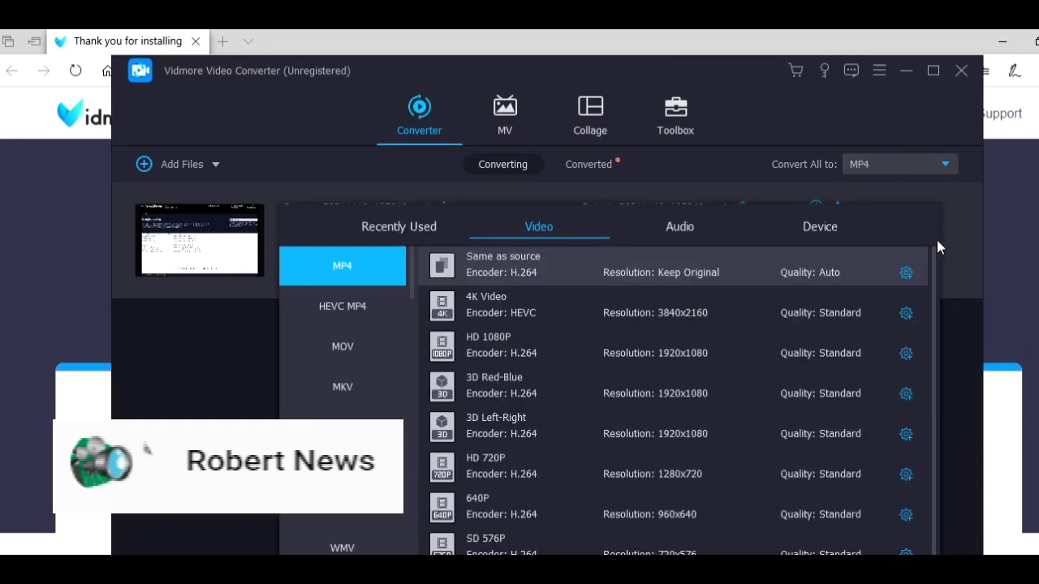
left_click(949, 233)
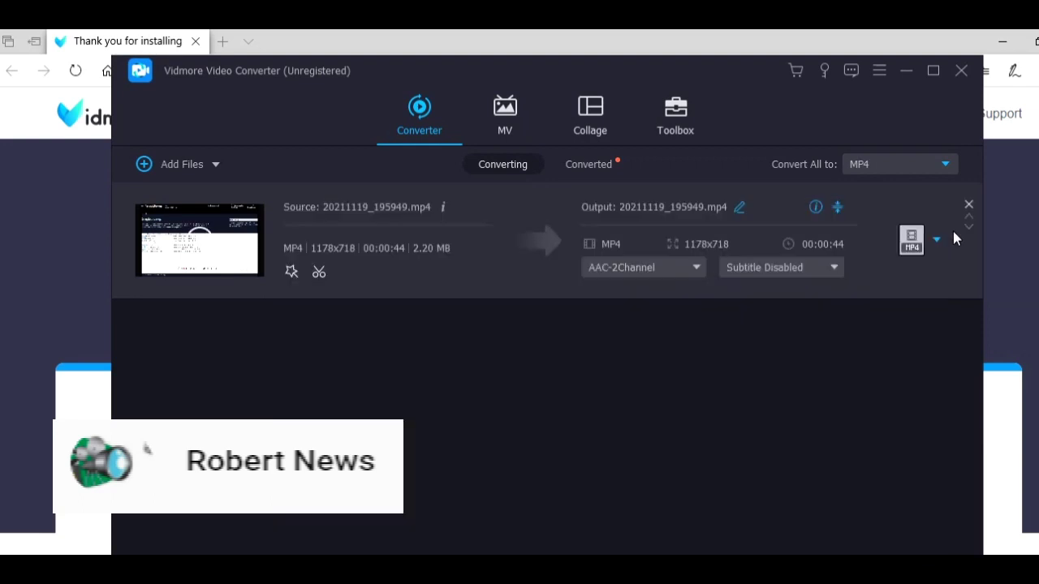
Trim 20211119_195949.mp4 to run from 00:00:02 to 00:00:16.10, giving 14 seconds
left_click(319, 275)
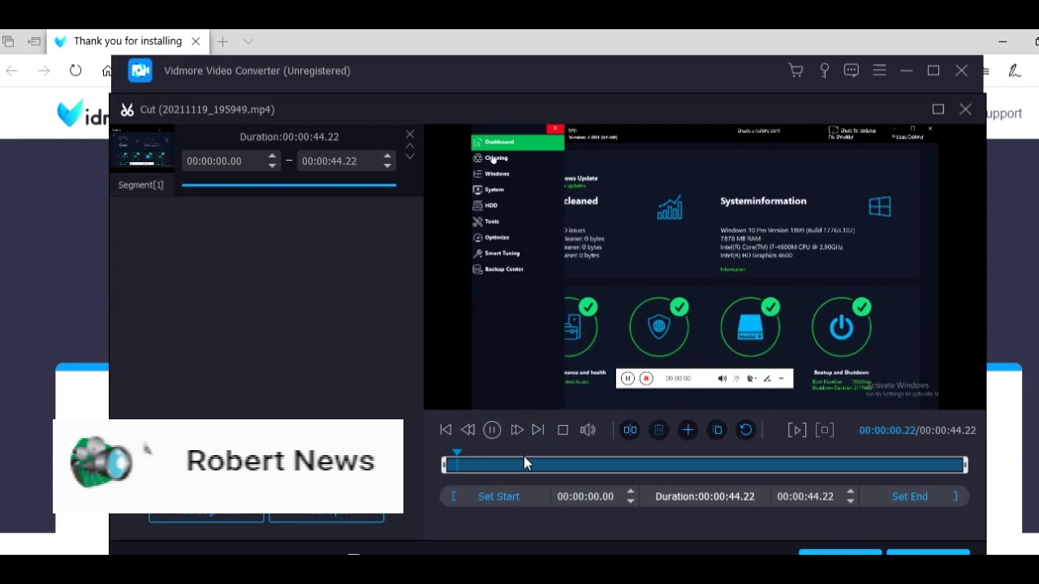
left_click(496, 493)
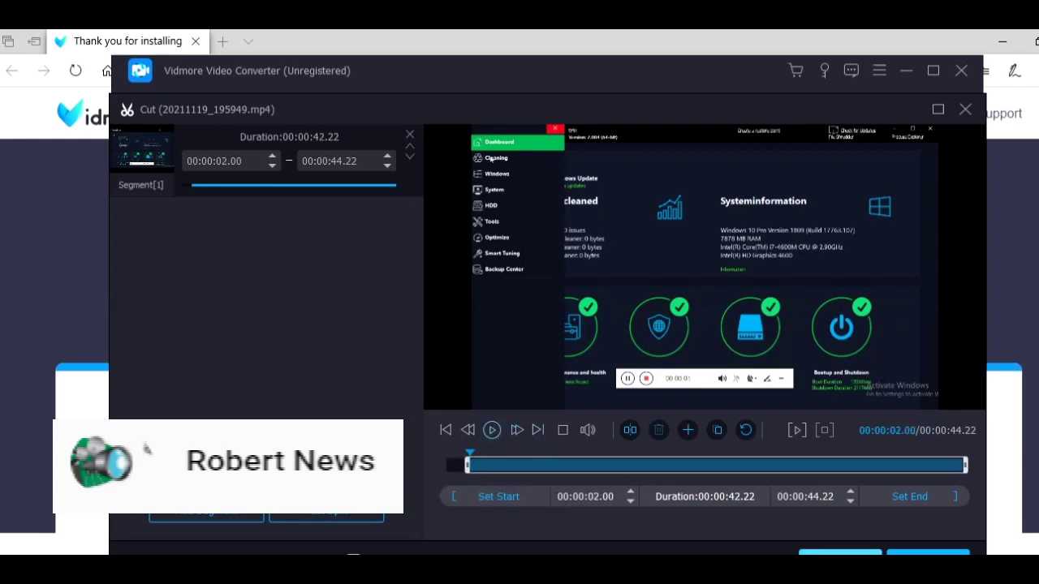
left_click(806, 463)
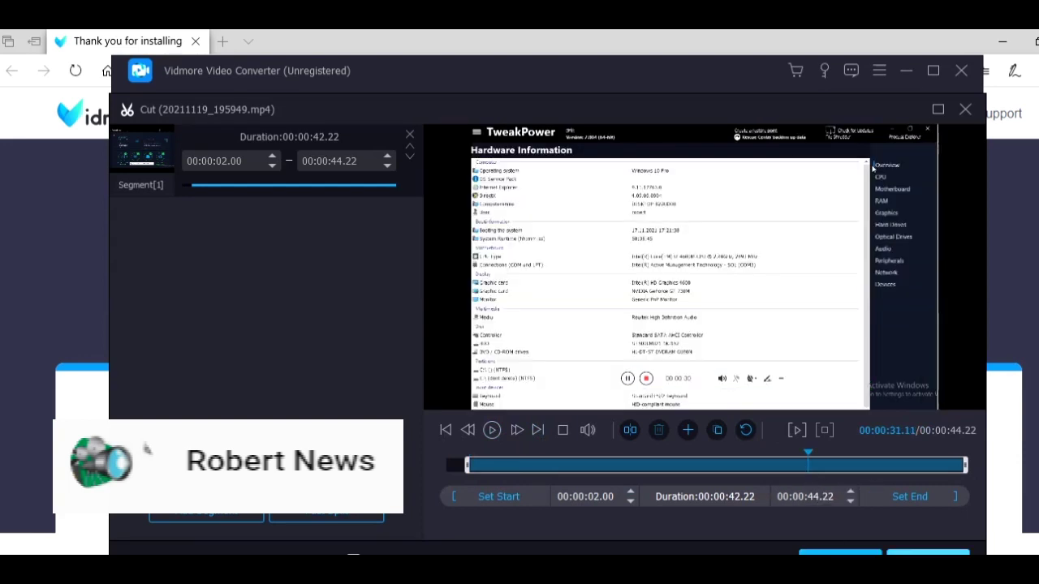
left_click(923, 494)
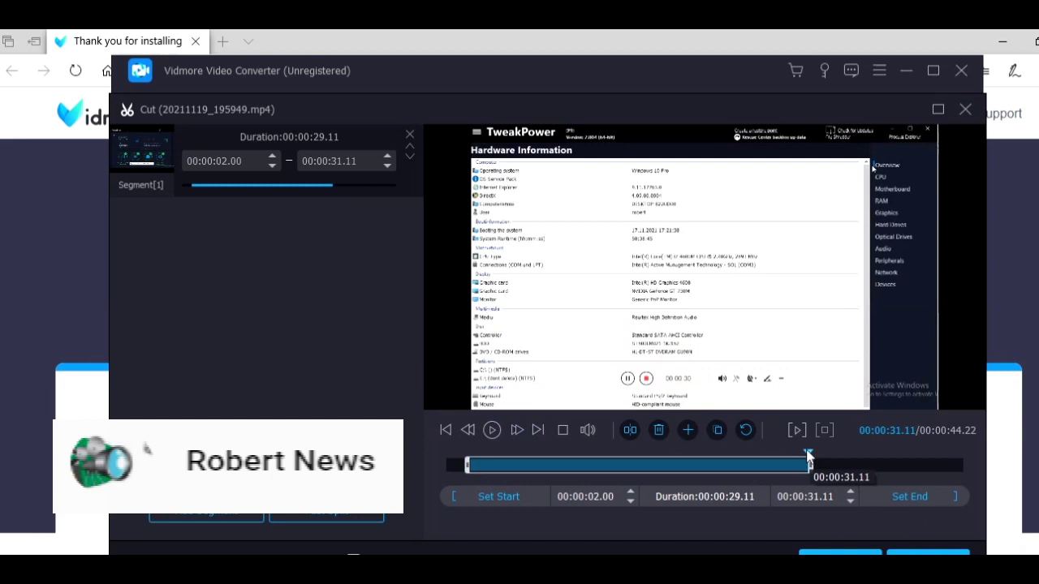
left_click(634, 459)
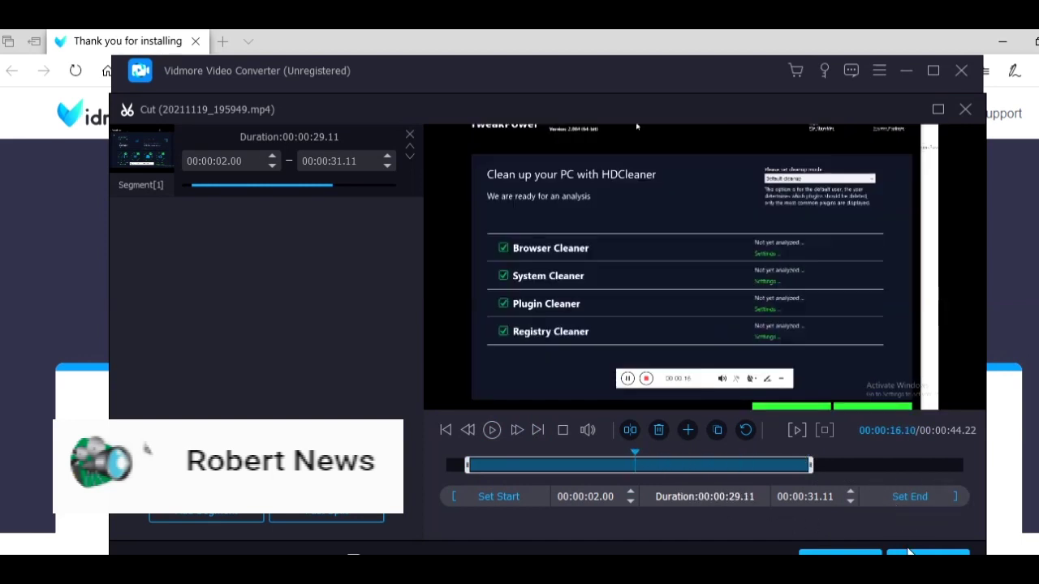
left_click(909, 497)
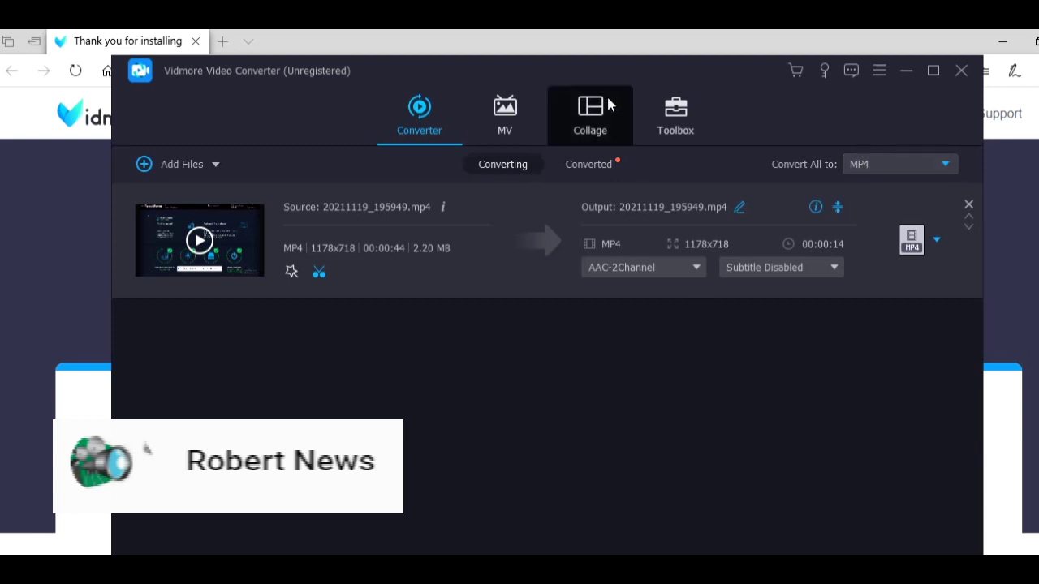
Convert the trimmed clip with Convert All, continuing under the free trial
left_click_drag(601, 65, 590, 25)
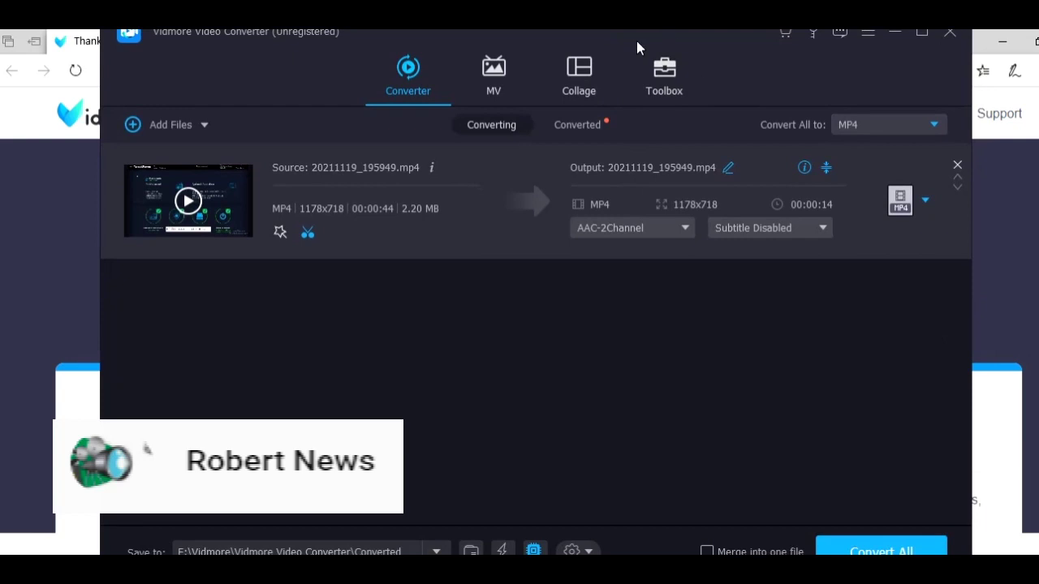
left_click_drag(636, 41, 628, 70)
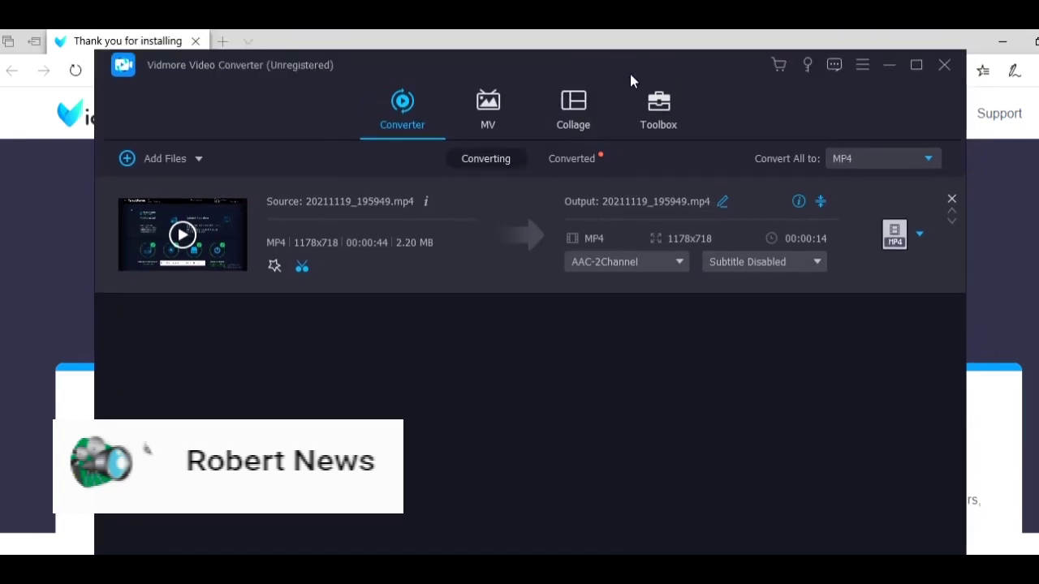
left_click_drag(630, 74, 644, 29)
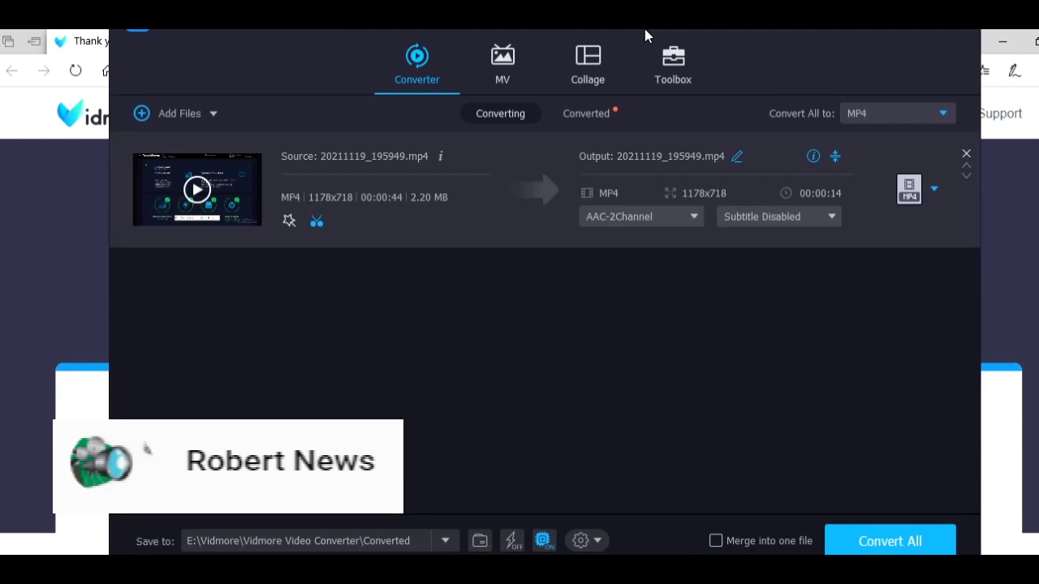
left_click(859, 542)
left_click(692, 453)
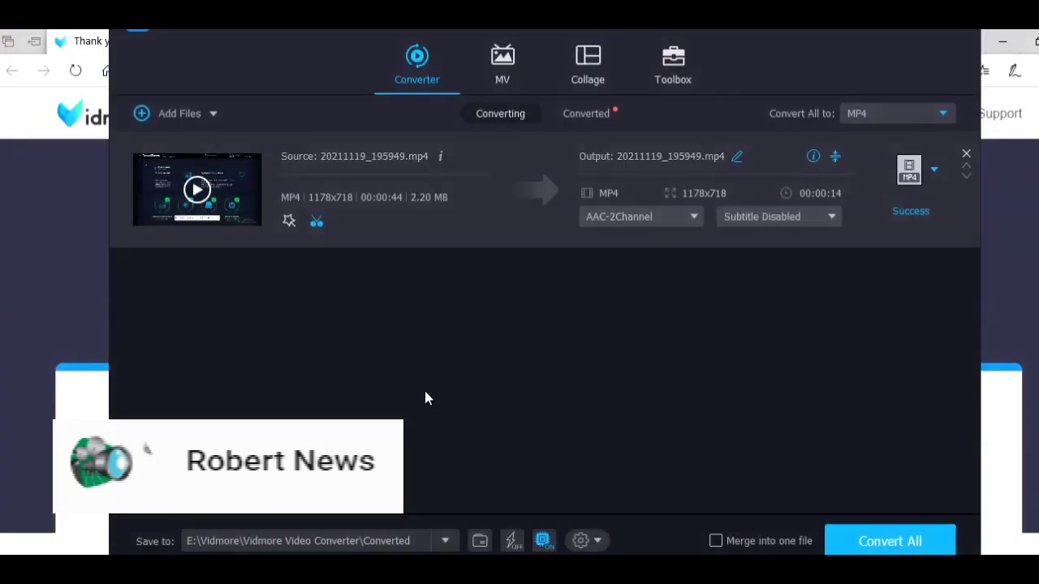
In Collage, start replacing the right cell's video, then cancel it
left_click(576, 65)
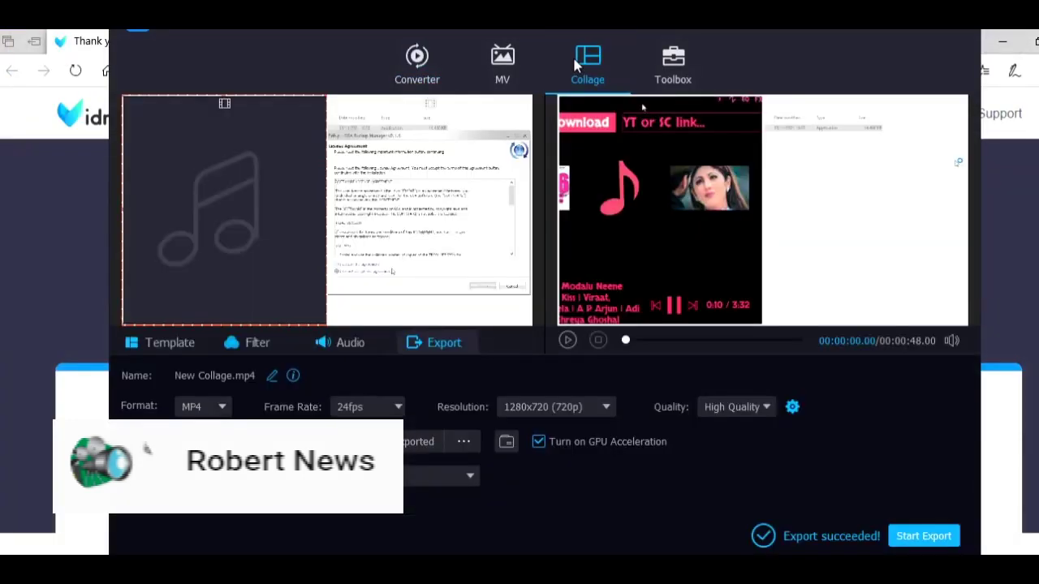
right_click(359, 243)
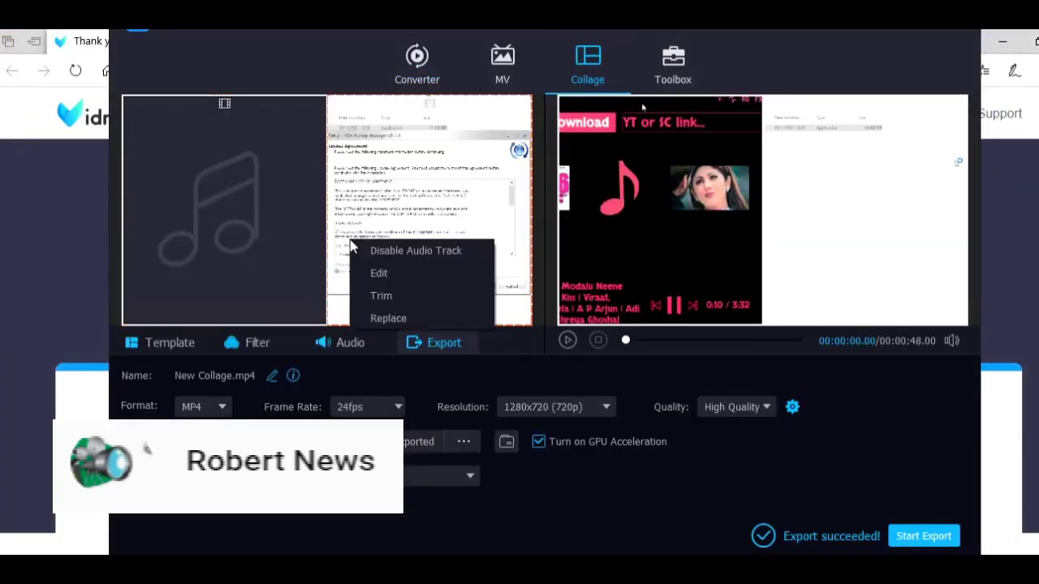
left_click(392, 318)
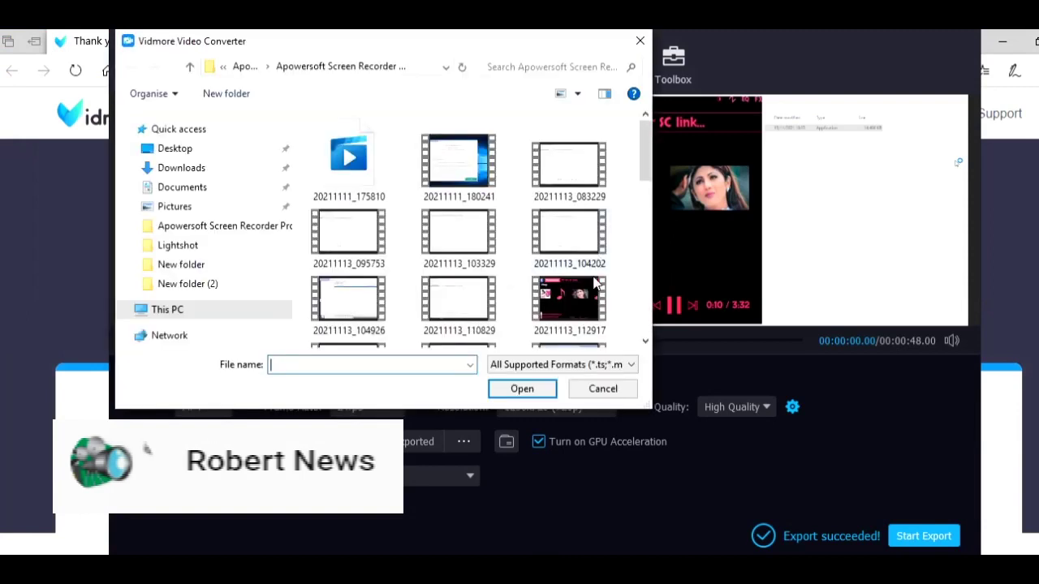
left_click(640, 40)
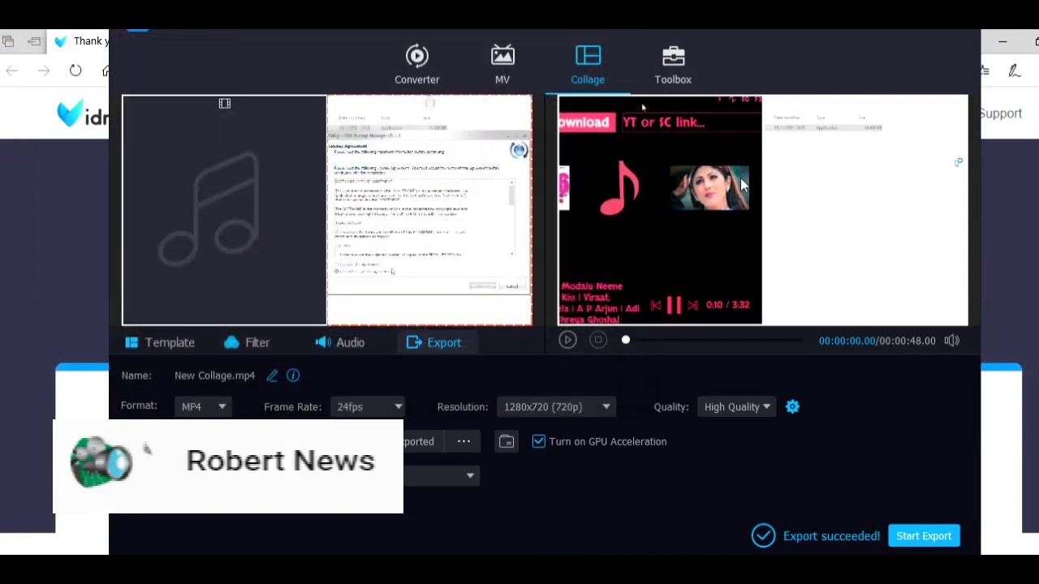
Put 20211113_104926 in the left collage cell and export, dismissing the trial notice
left_click(237, 263)
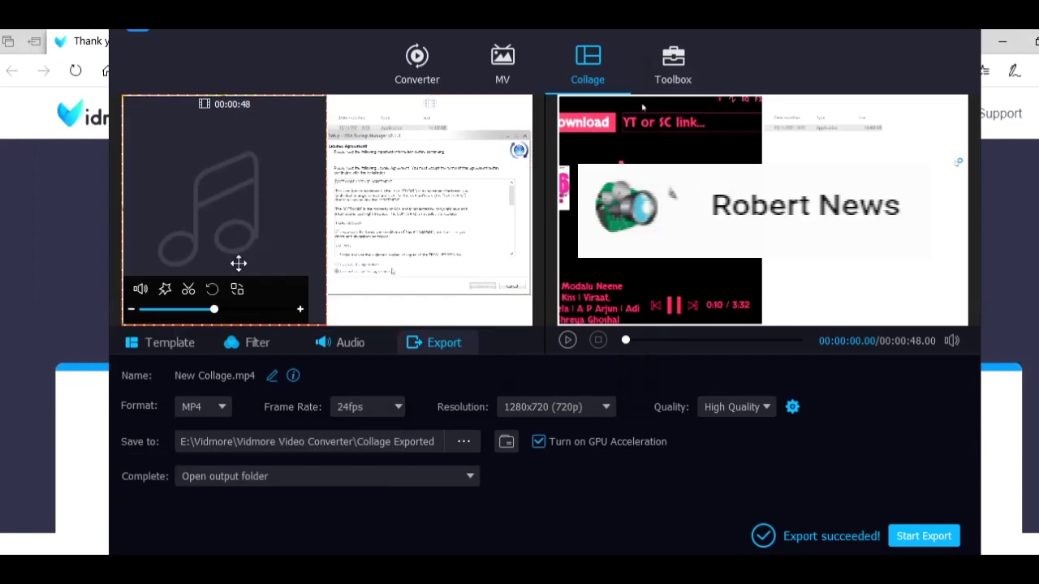
right_click(268, 232)
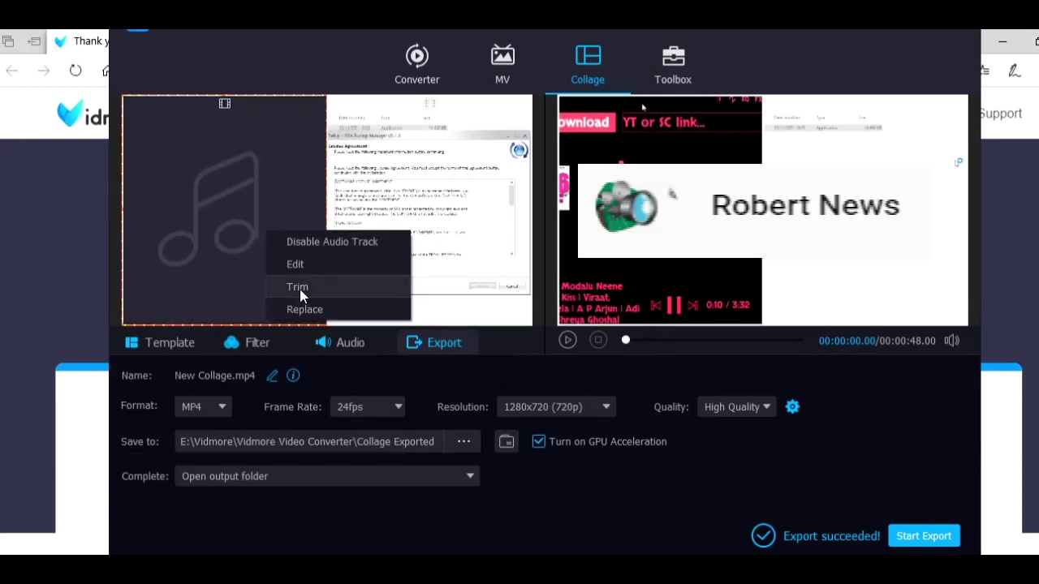
left_click(304, 309)
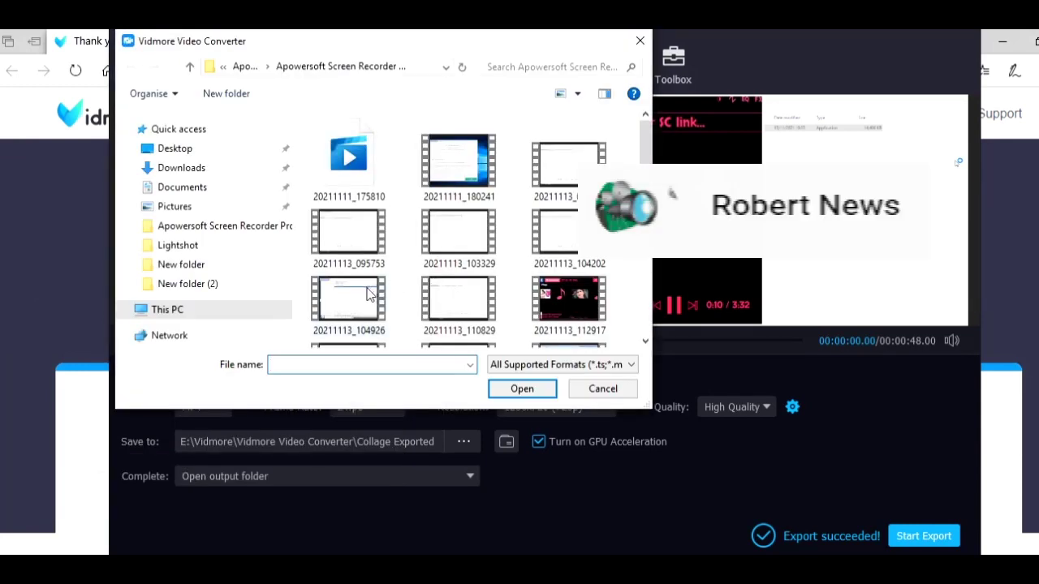
double_click(369, 294)
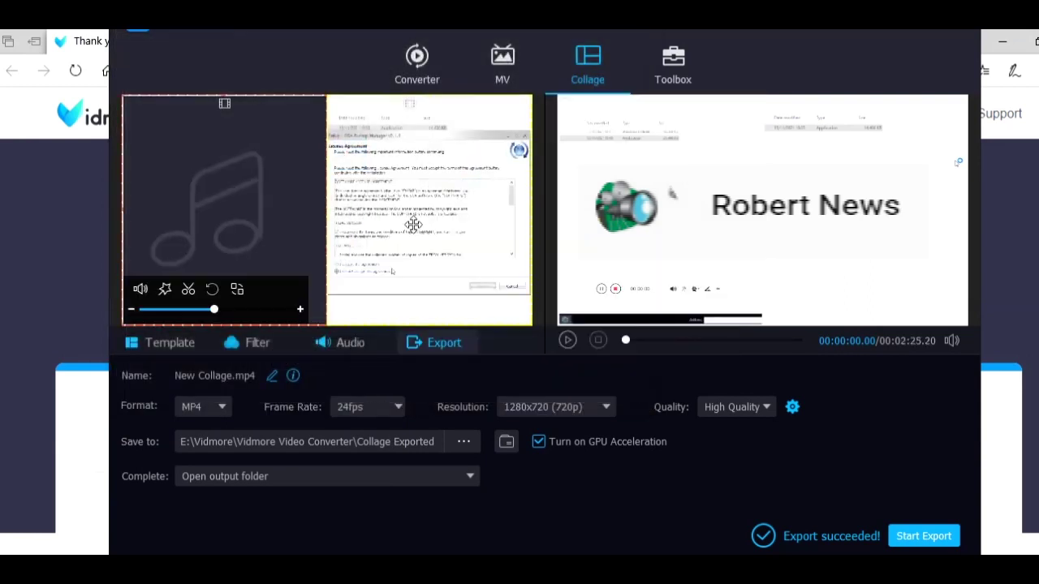
left_click(899, 546)
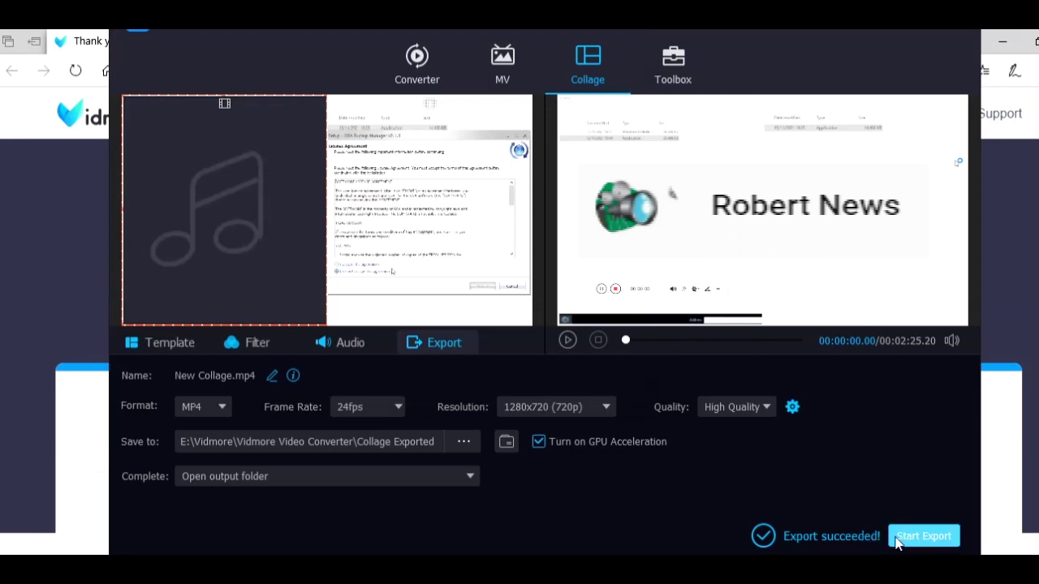
left_click(798, 107)
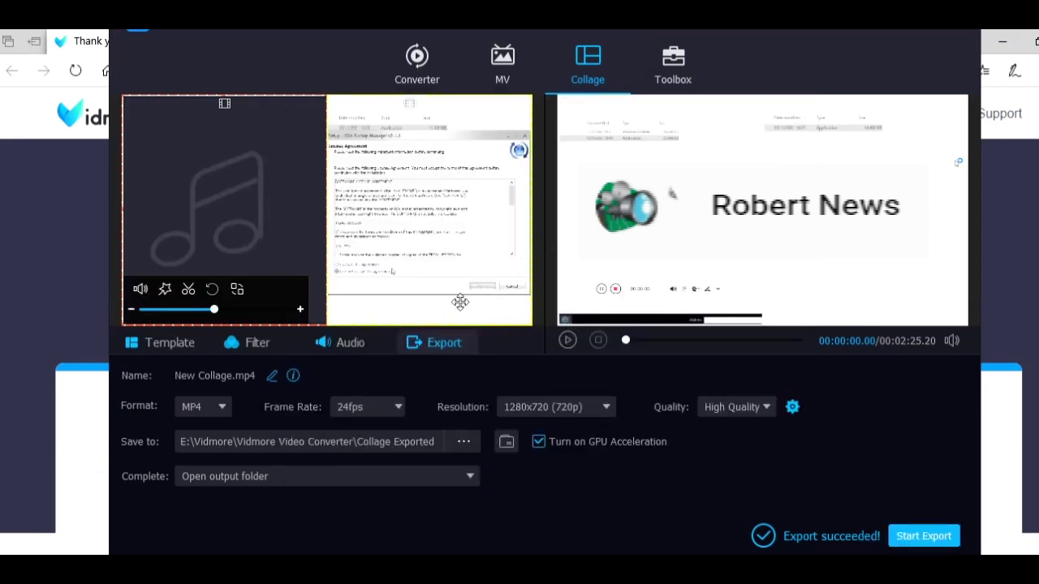
Replace the right cell's video with 20211113_110829 and show the layout templates
right_click(398, 210)
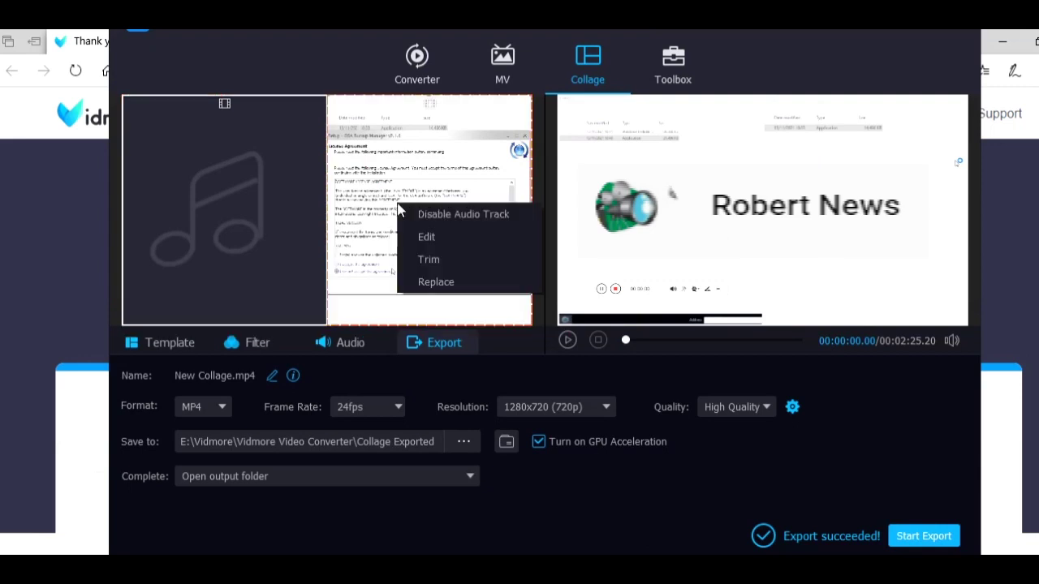
left_click(428, 289)
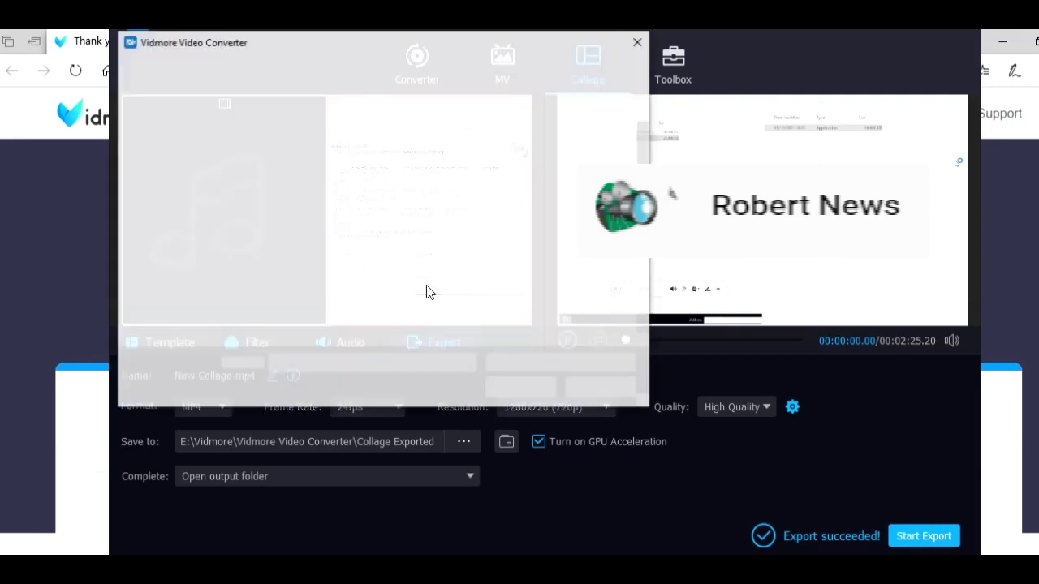
double_click(461, 297)
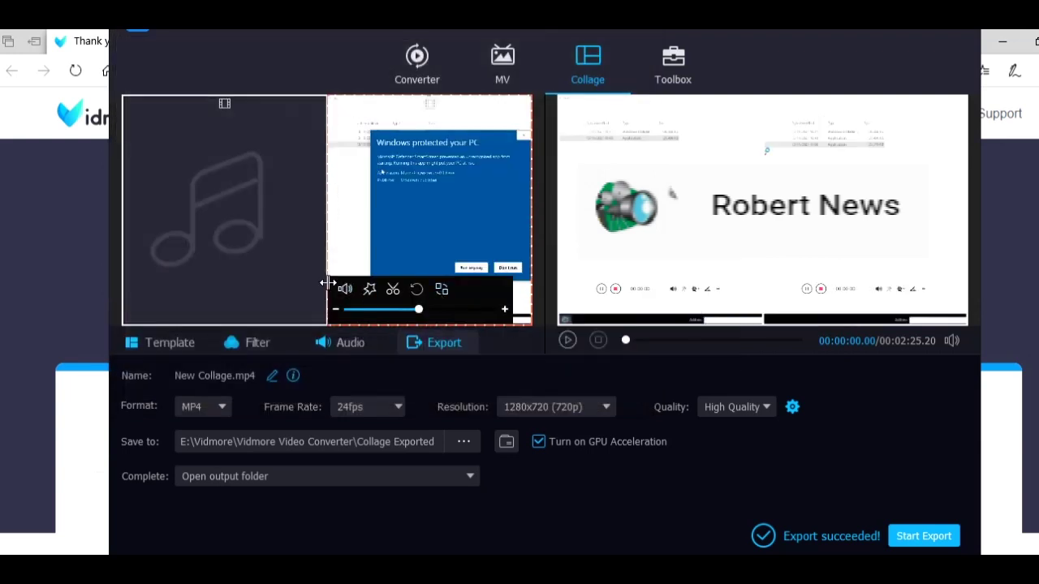
left_click(186, 342)
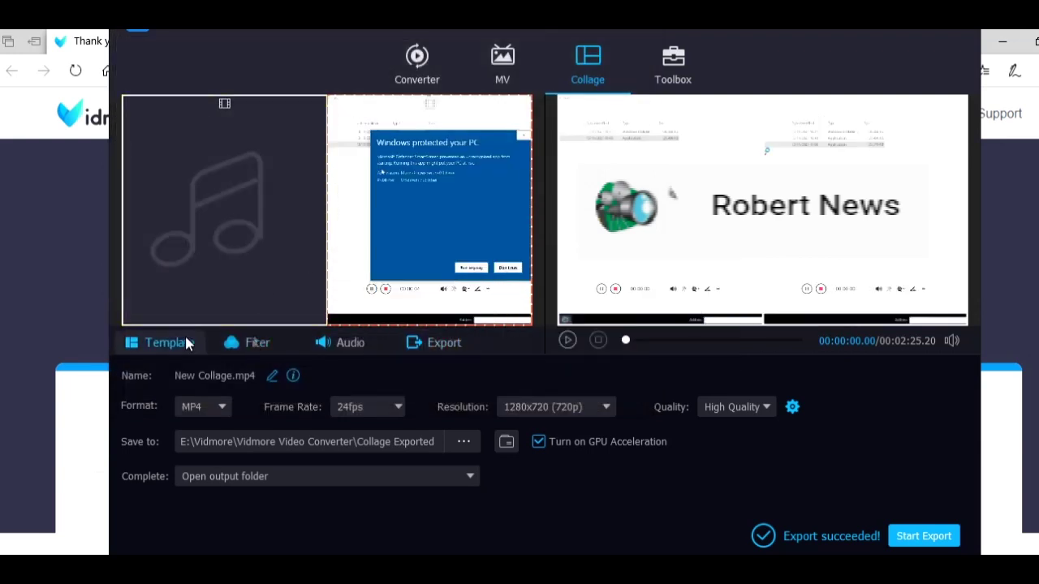
Try diagonal, two-circle, rounded-tab and star layouts, ending on left pane plus two stacked panes
left_click(311, 418)
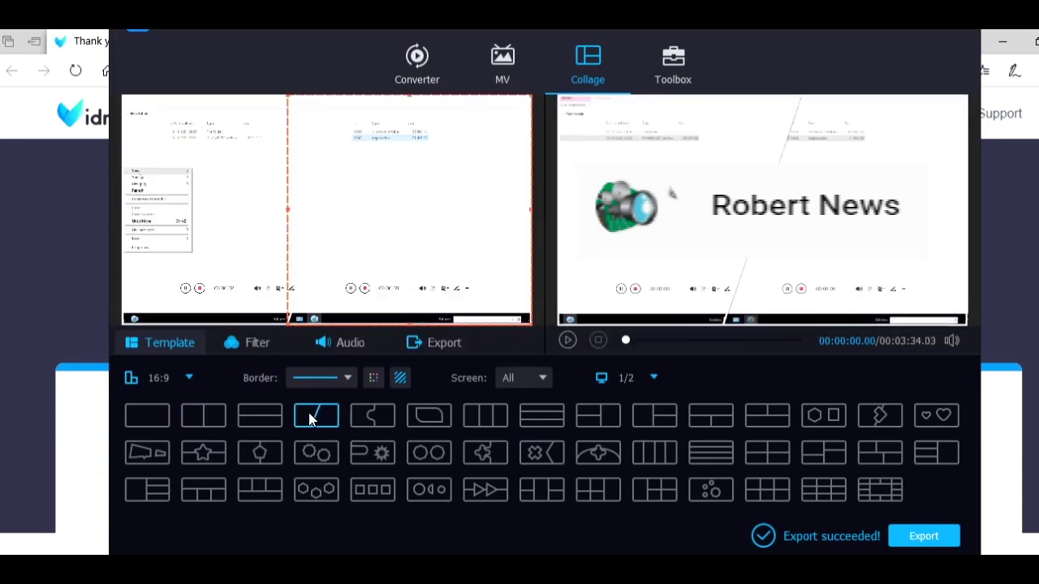
left_click(431, 451)
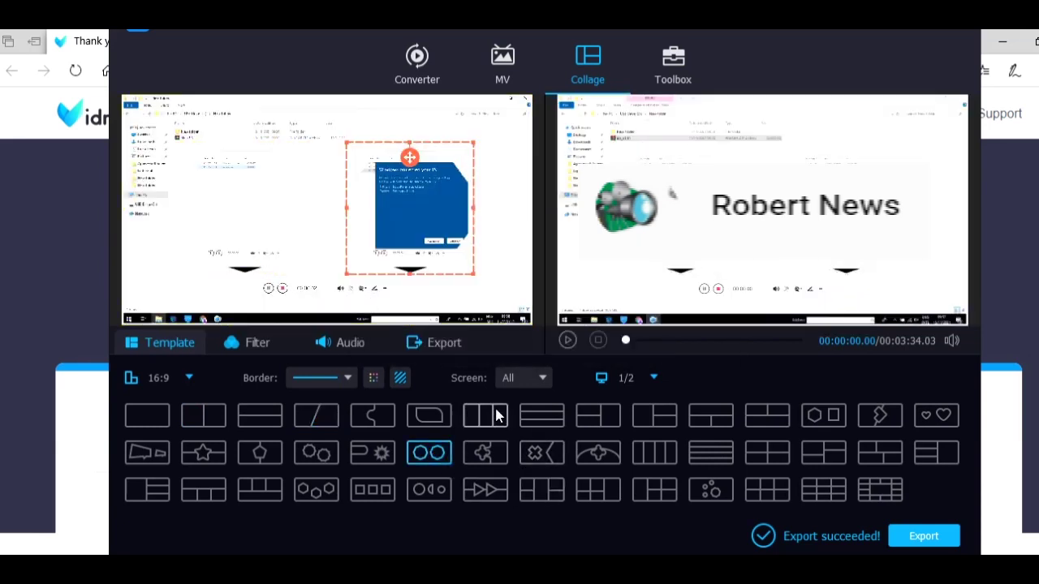
left_click(439, 417)
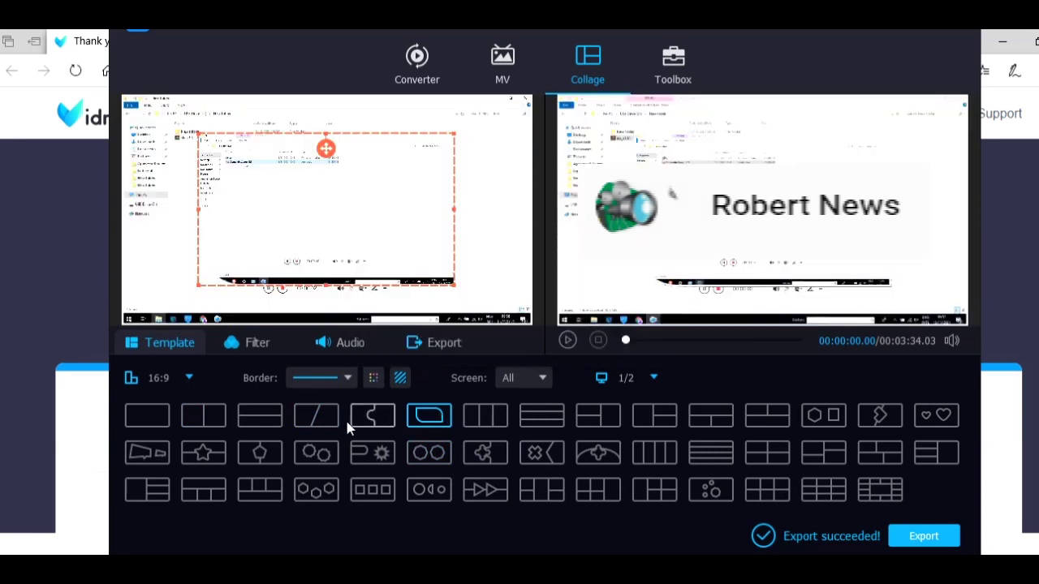
left_click(218, 454)
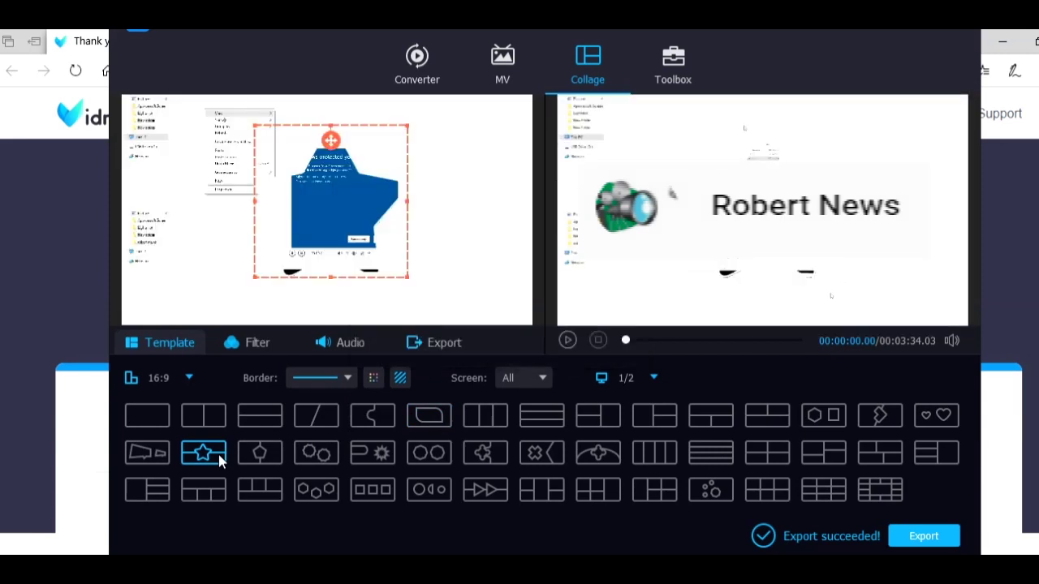
left_click(128, 493)
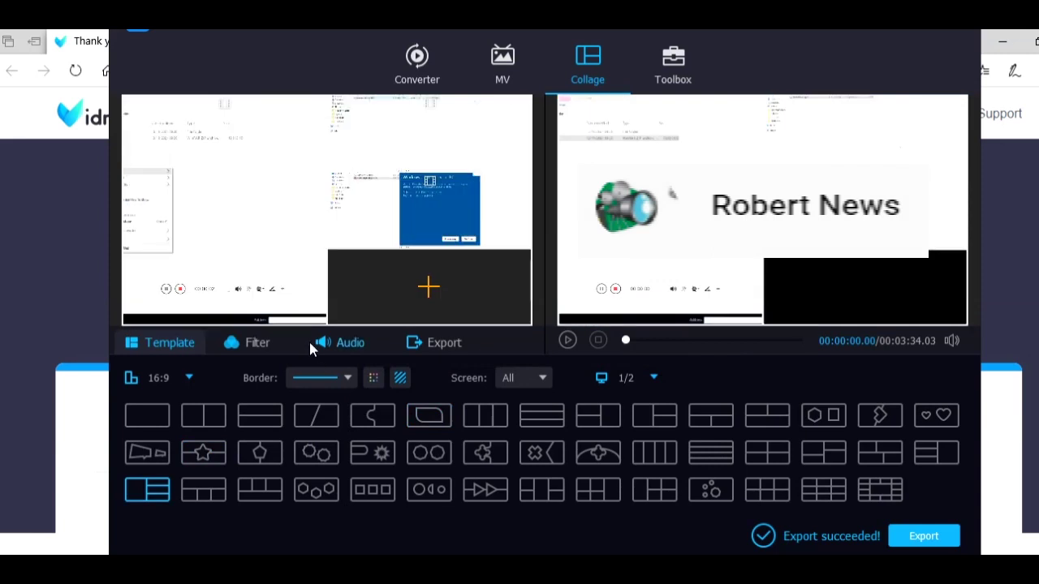
Start exporting New Collage.mp4 under the free trial, then view the Toolbox's Popular Tools
left_click(429, 349)
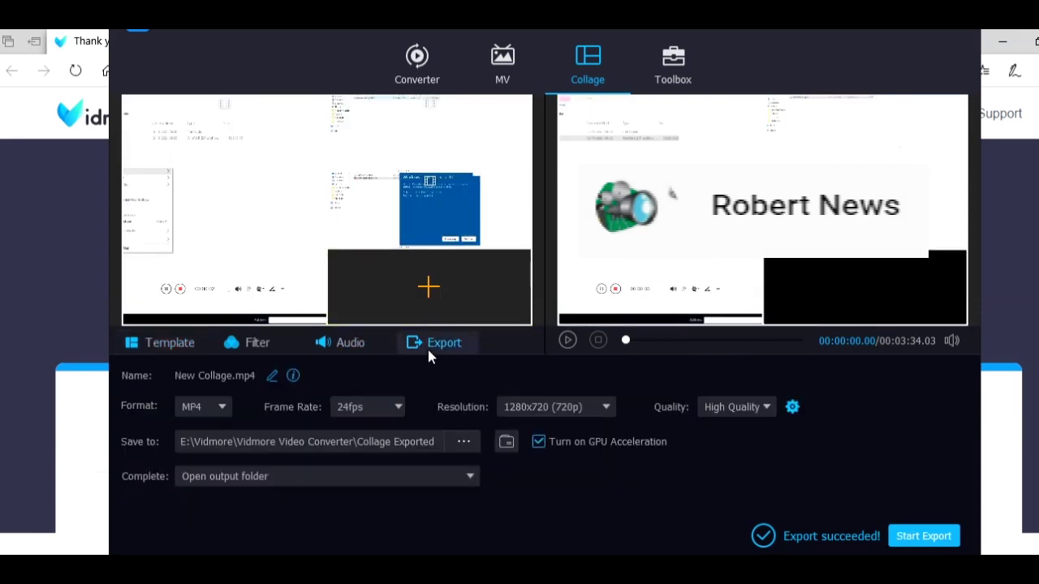
left_click(902, 538)
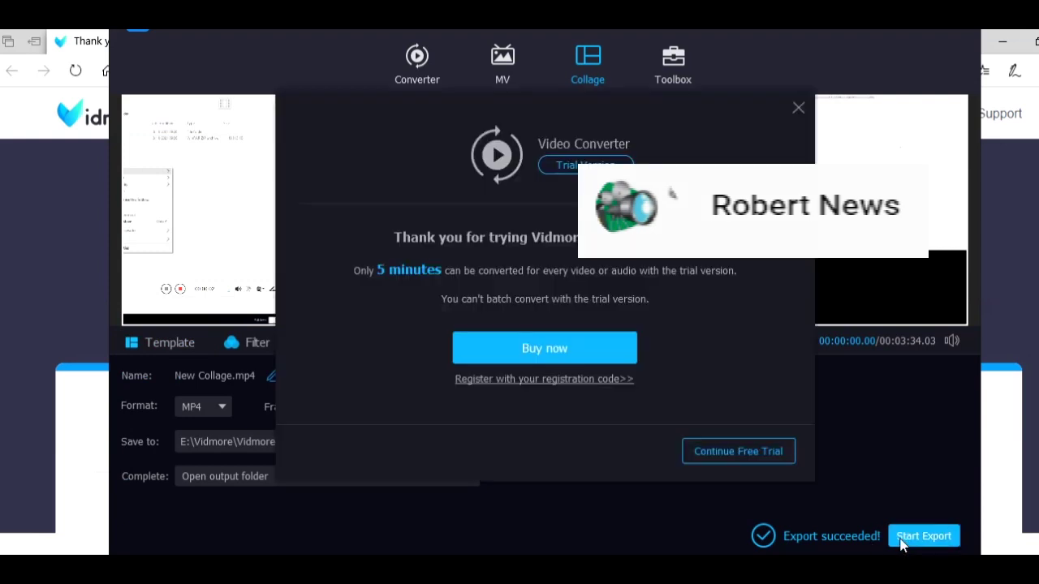
left_click(696, 451)
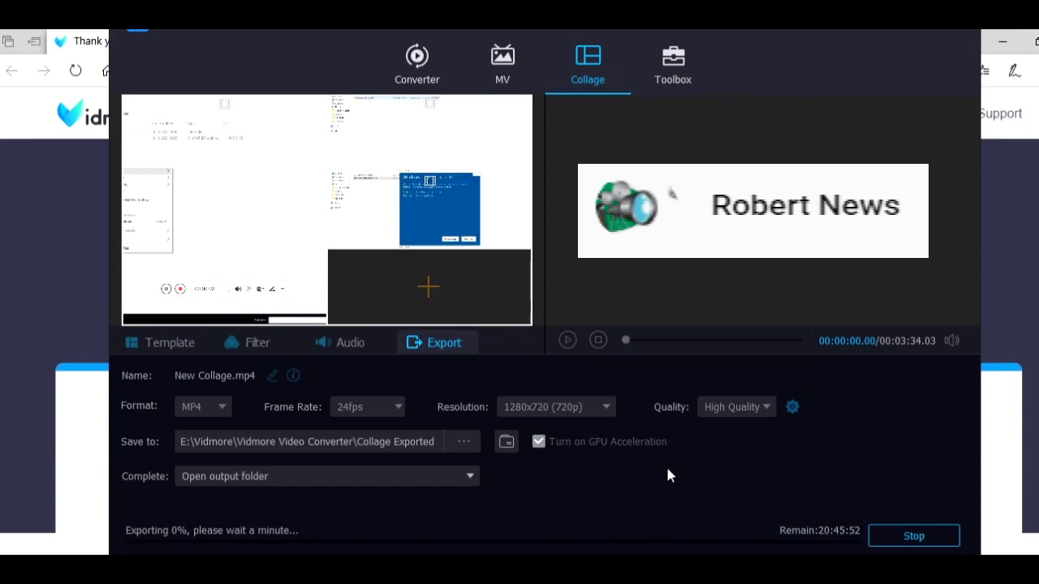
left_click(673, 65)
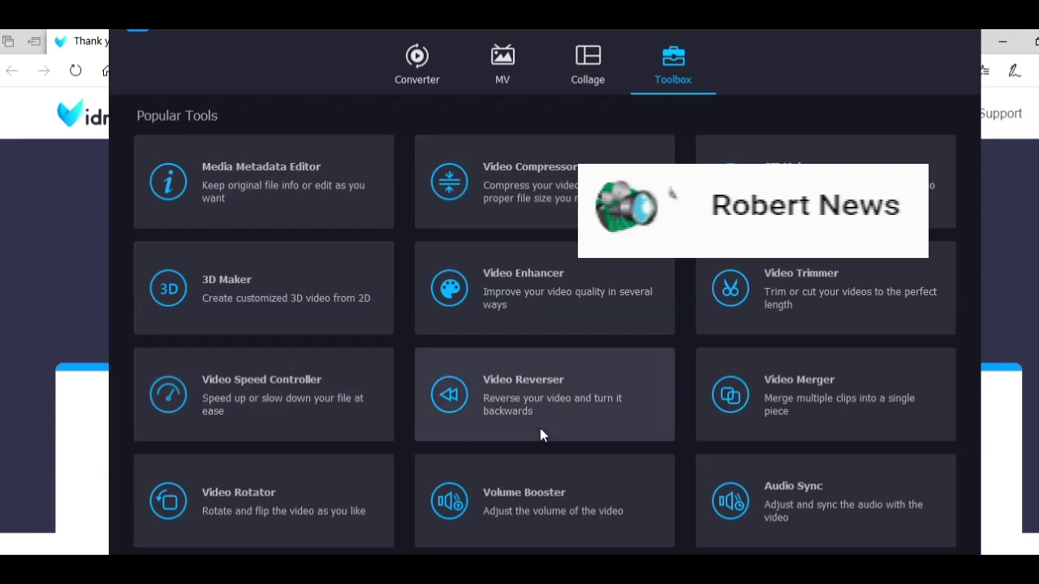
Check the collage export's progress in Collage, then switch to the MV maker's themes
left_click(594, 69)
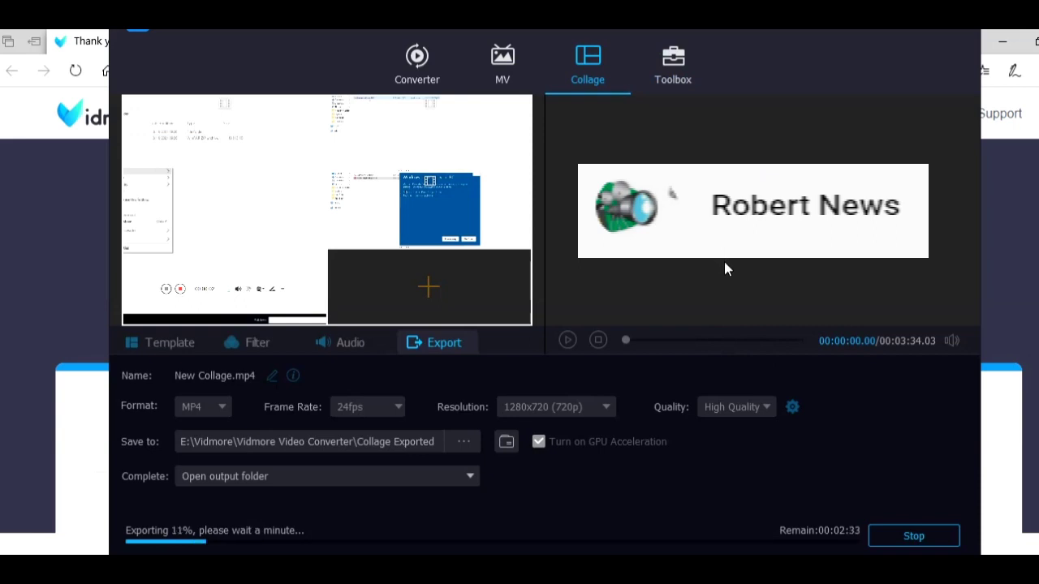
left_click(501, 63)
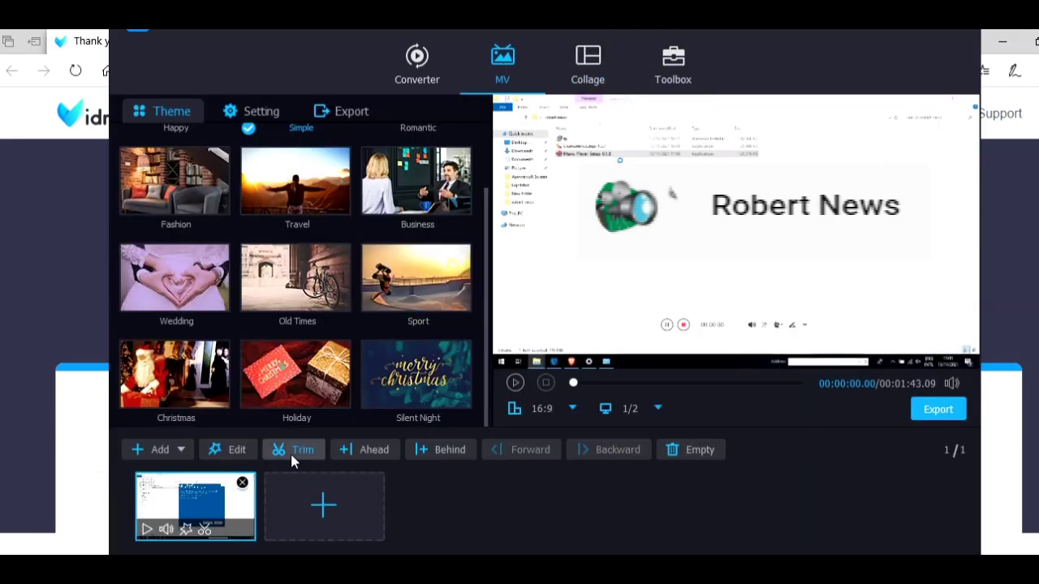
Open and close the MV clip's Cut window, then return to the Toolbox
left_click(289, 451)
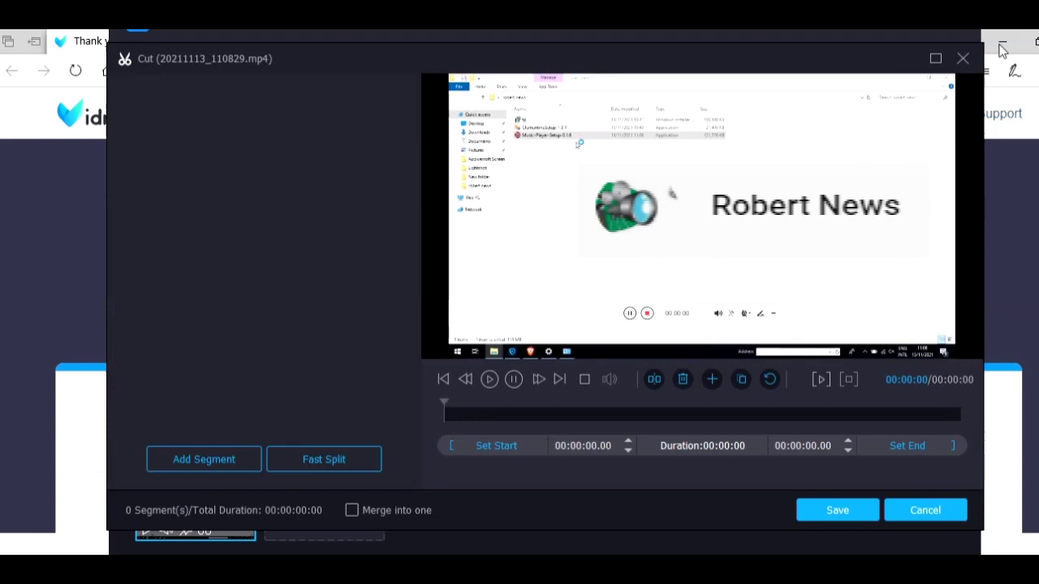
left_click(963, 58)
left_click(669, 78)
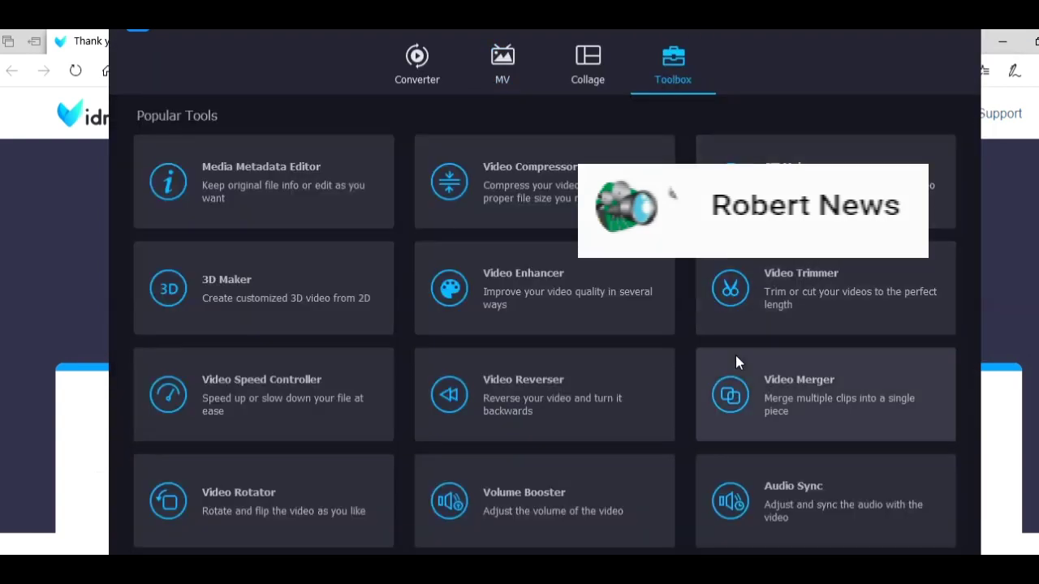
Stop the collage export, confirm with Yes, and return to the Converter list with 20211119_195949.mp4
left_click(418, 78)
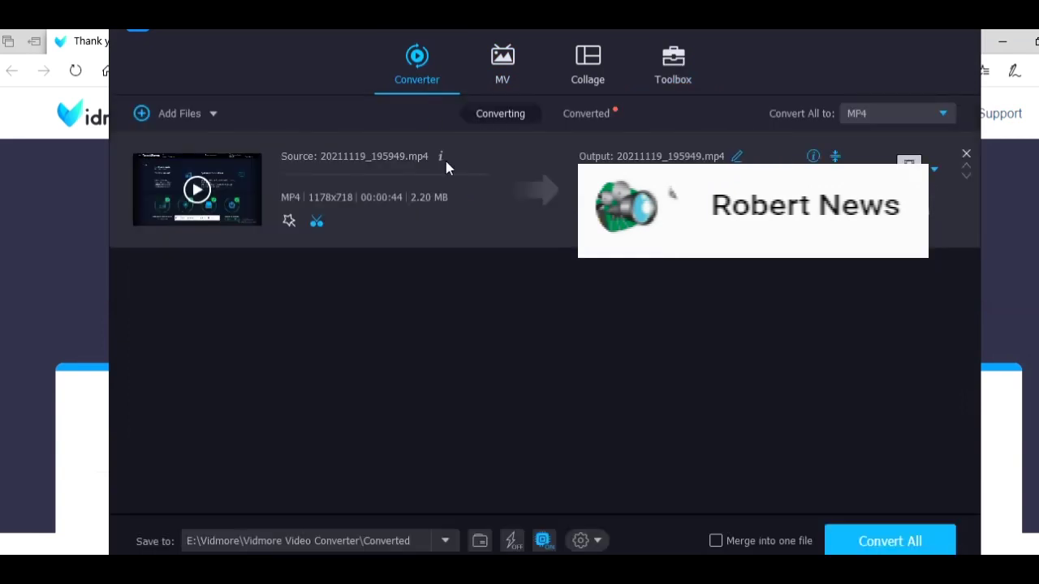
left_click(604, 54)
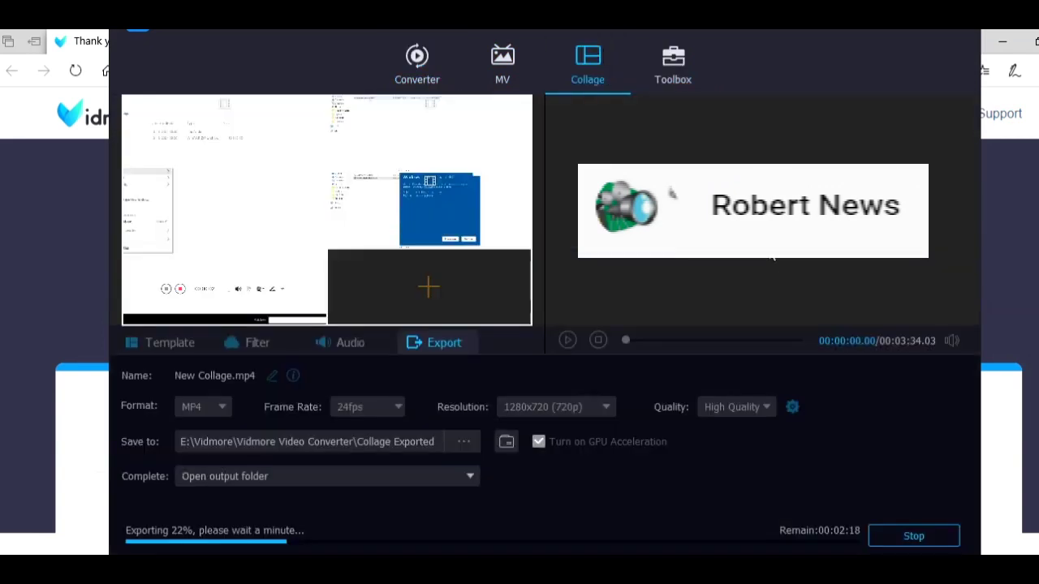
left_click(901, 539)
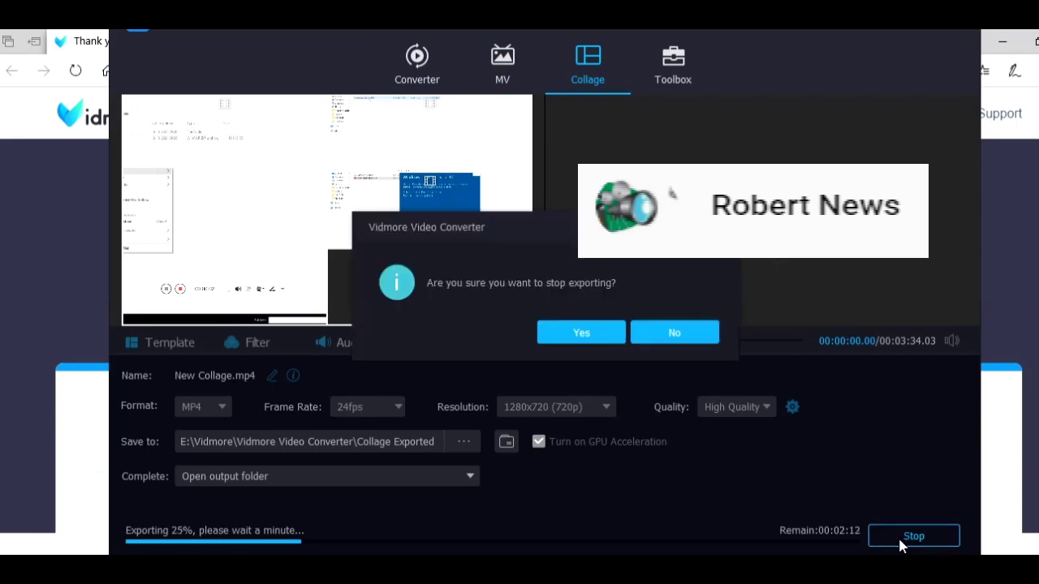
left_click(571, 331)
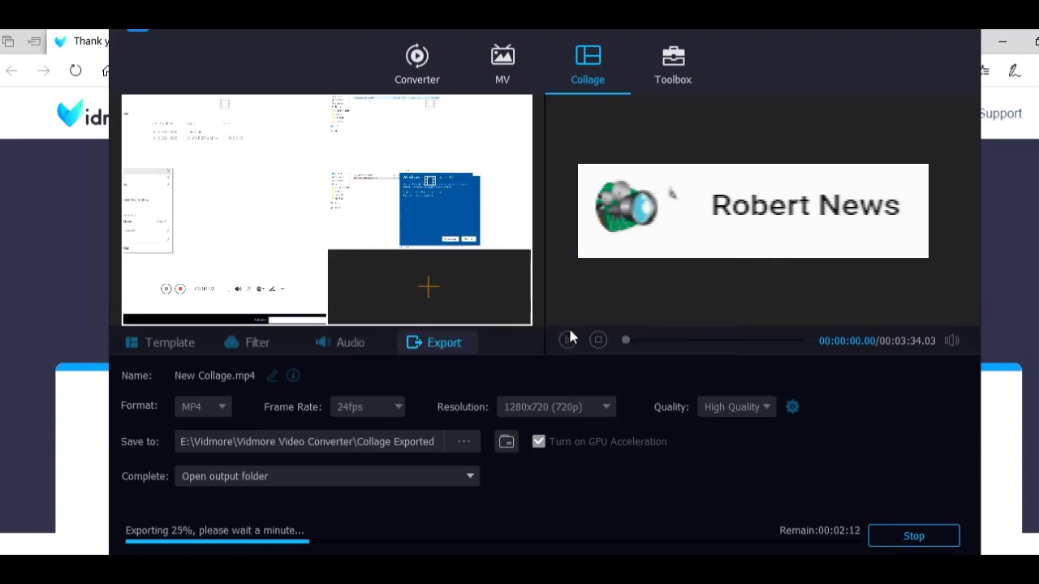
left_click(408, 56)
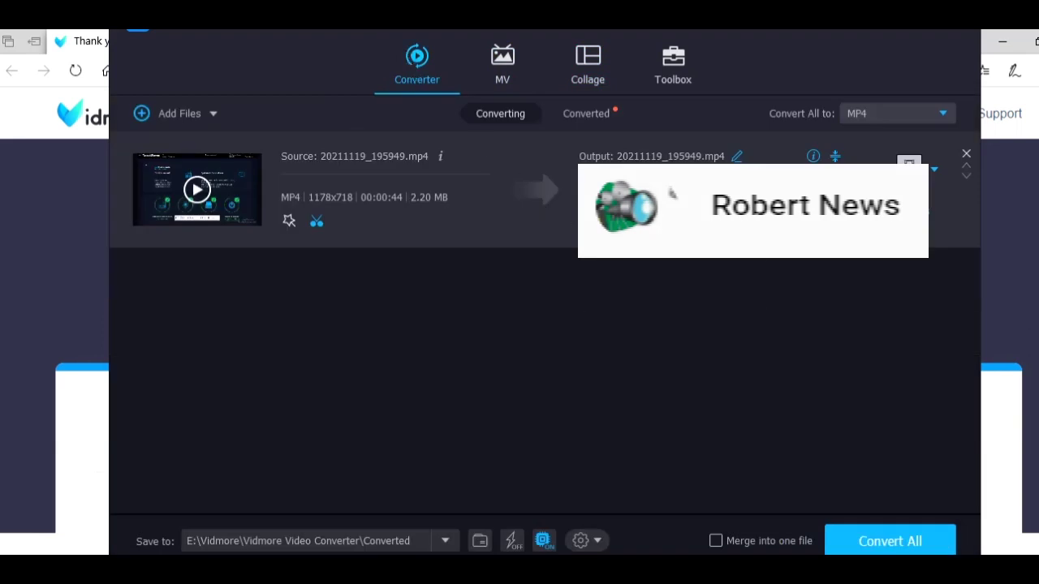
Check the file's audio track and subtitle options, turn hardware acceleration off, and briefly view Preferences
left_click(672, 193)
left_click(804, 192)
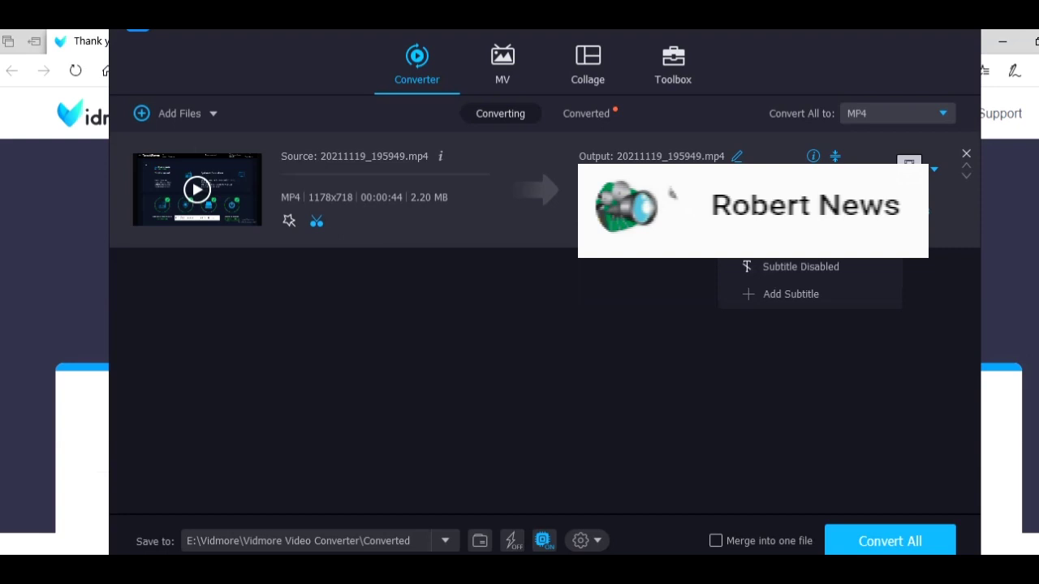
left_click(543, 540)
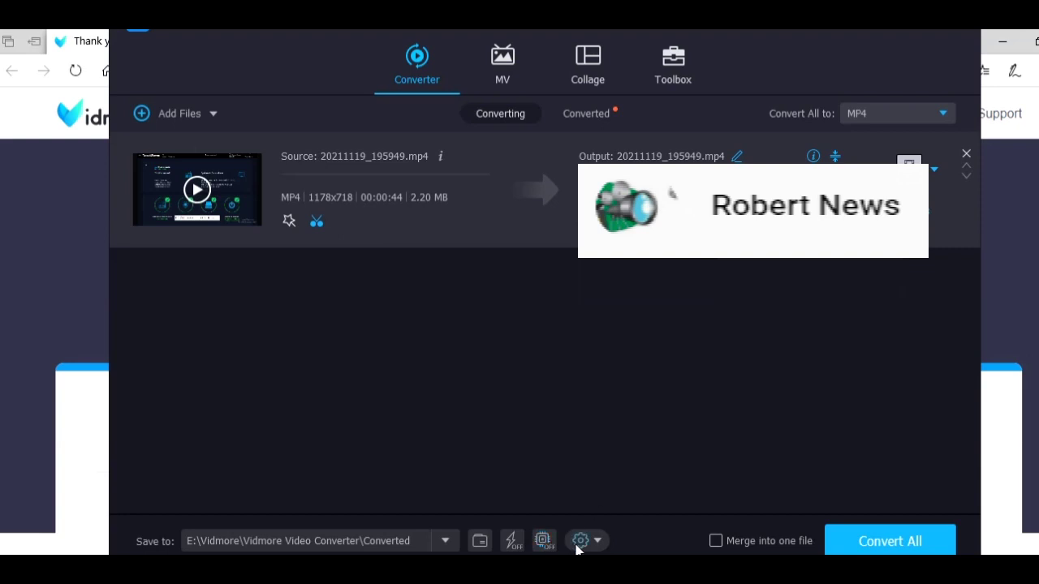
left_click(580, 541)
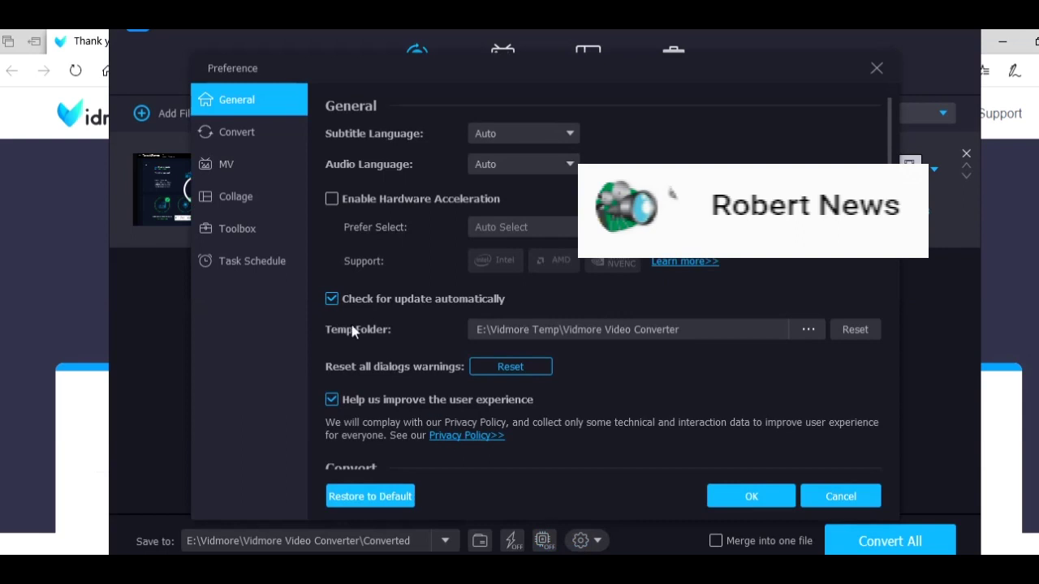
left_click(876, 70)
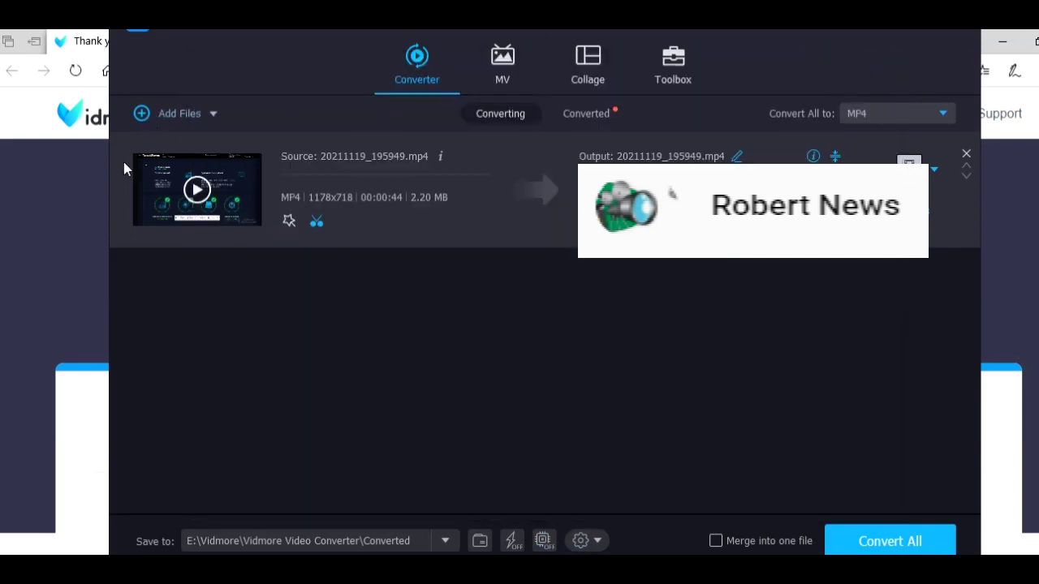